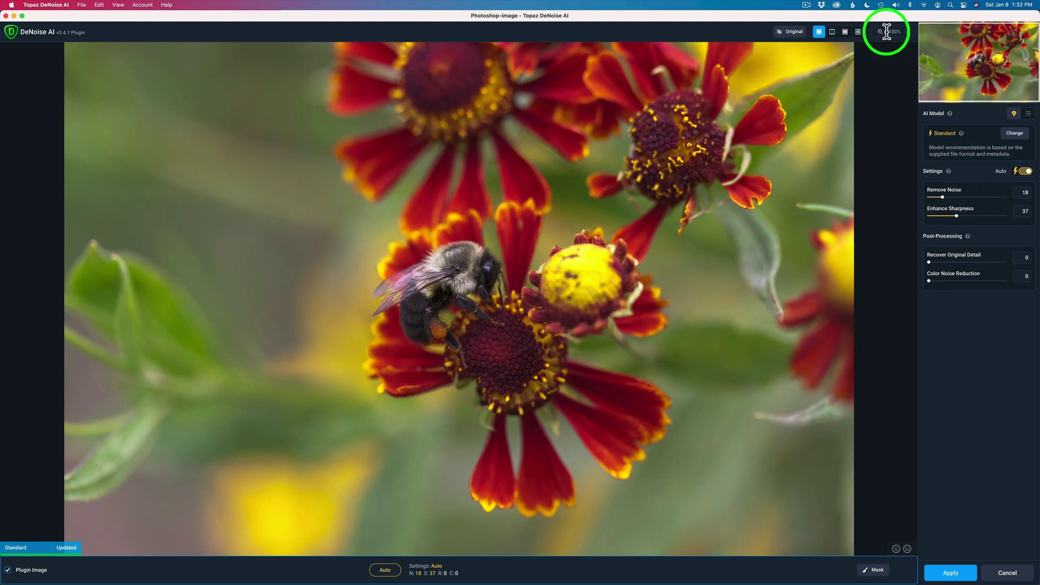
Step: Zoom the preview to 400% on the bee and compare the denoised result with the original image
{"action": "left_click", "coordinate": [904, 32]}
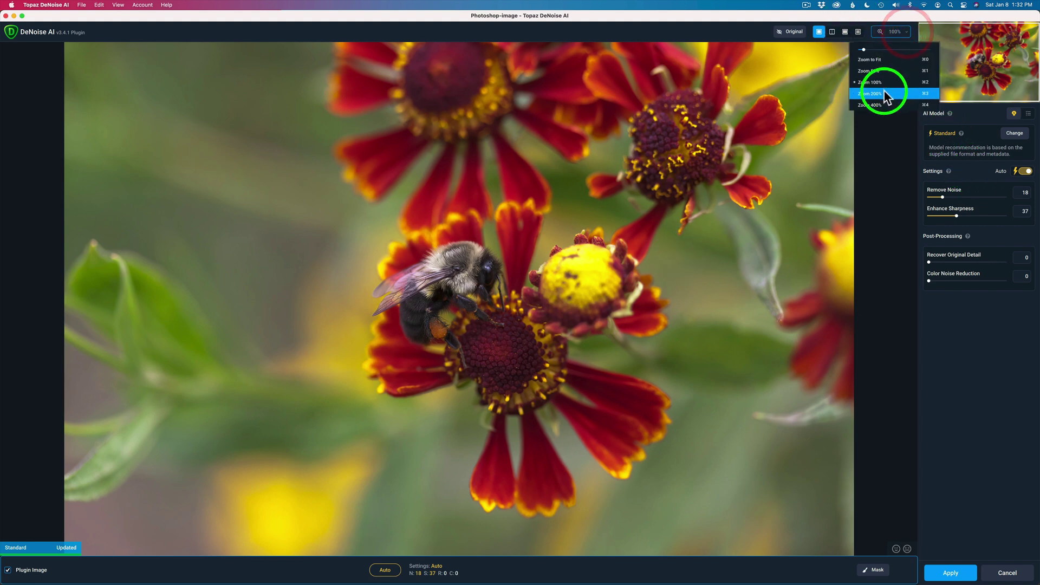
{"action": "left_click", "coordinate": [870, 104]}
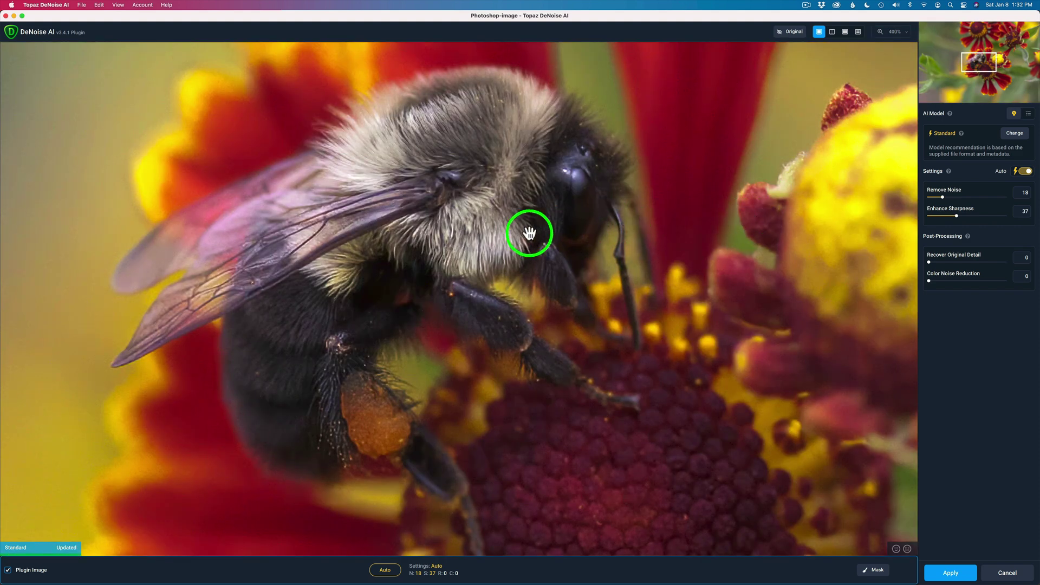
{"action": "left_click", "coordinate": [612, 217]}
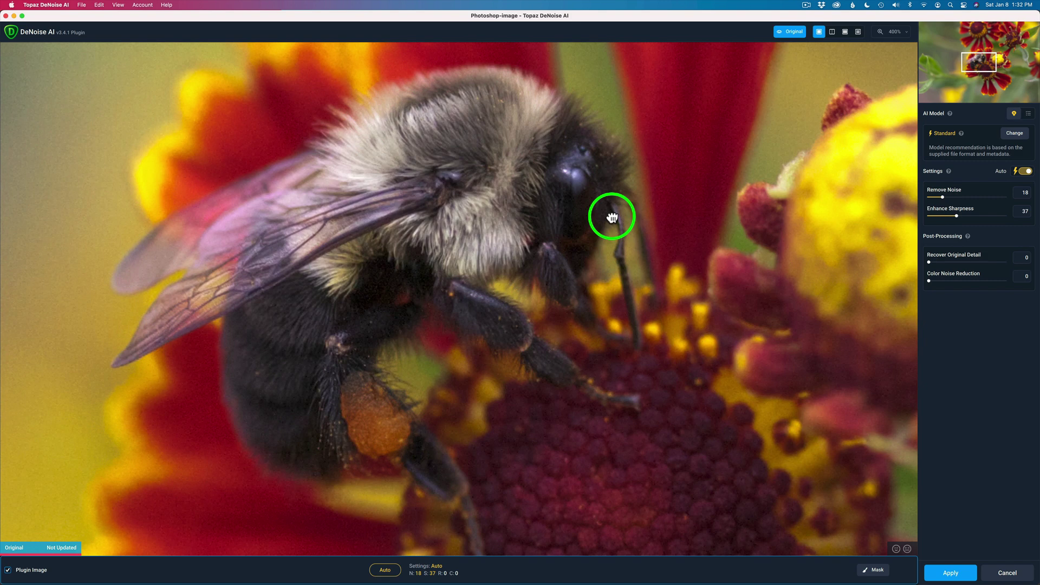
{"action": "left_click", "coordinate": [612, 216]}
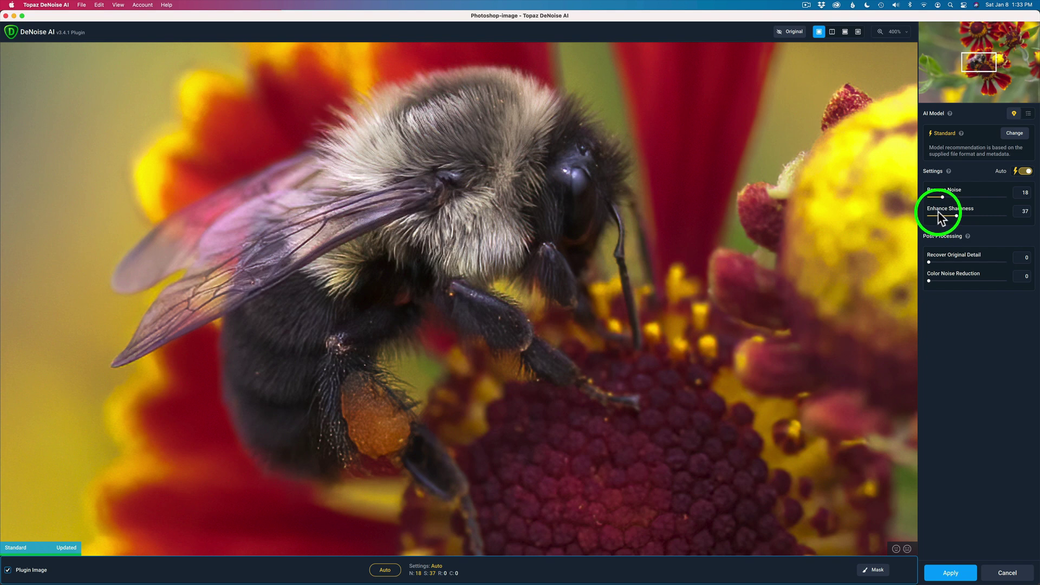
Step: Show the full AI model list, keep Standard with Auto settings, and apply the noise reduction to the image
{"action": "left_click", "coordinate": [1029, 115]}
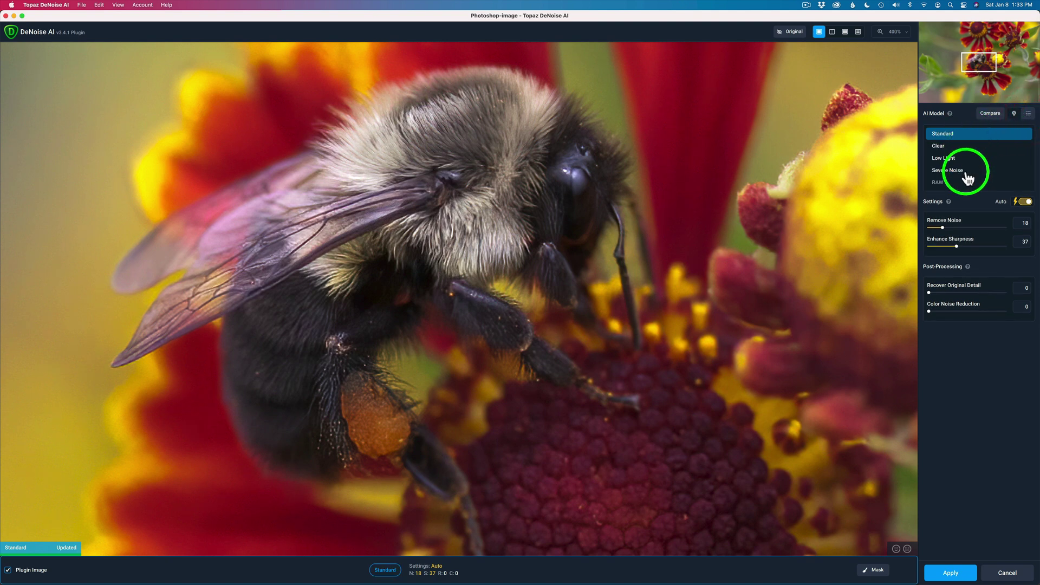
{"action": "mouse_move", "coordinate": [941, 189]}
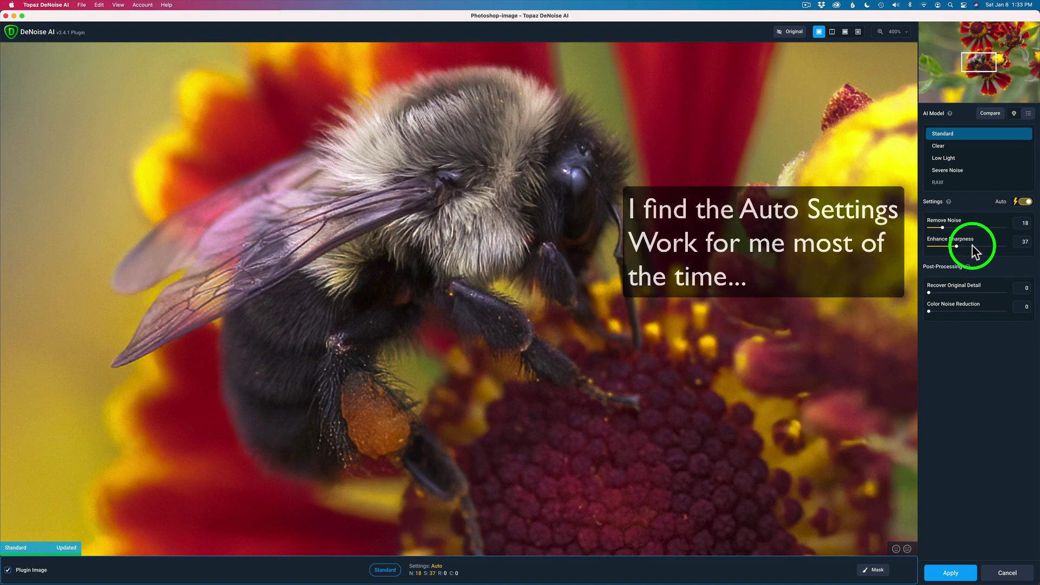
{"action": "left_click", "coordinate": [950, 574]}
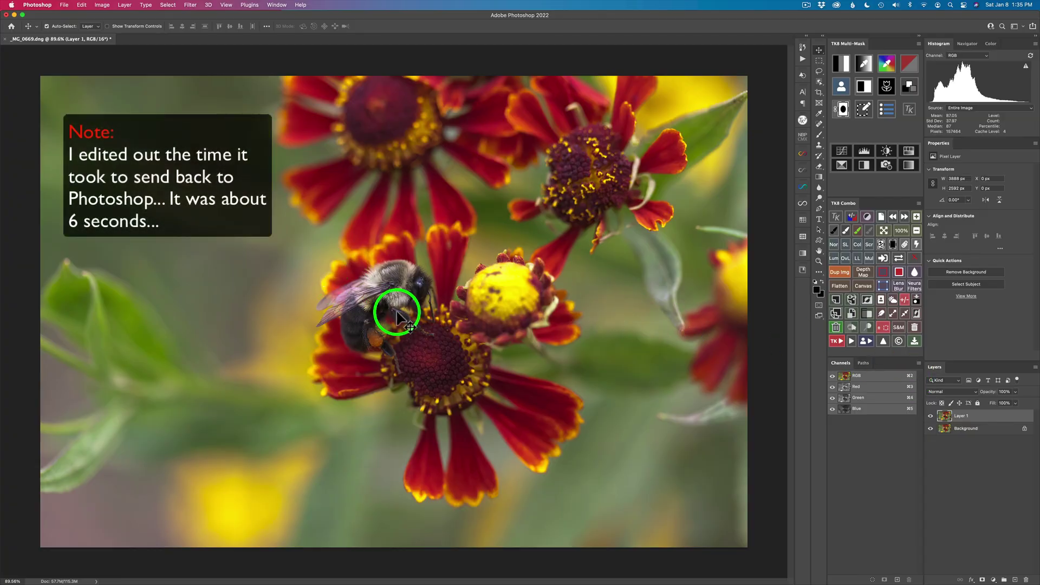
Step: Examine the bee close up with the denoised Layer 1 hidden and shown, then fit the whole image in view
{"action": "scroll", "coordinate": [395, 313], "scroll_direction": "up", "scroll_amount": 5}
{"action": "scroll", "coordinate": [397, 317], "scroll_direction": "up", "scroll_amount": 3}
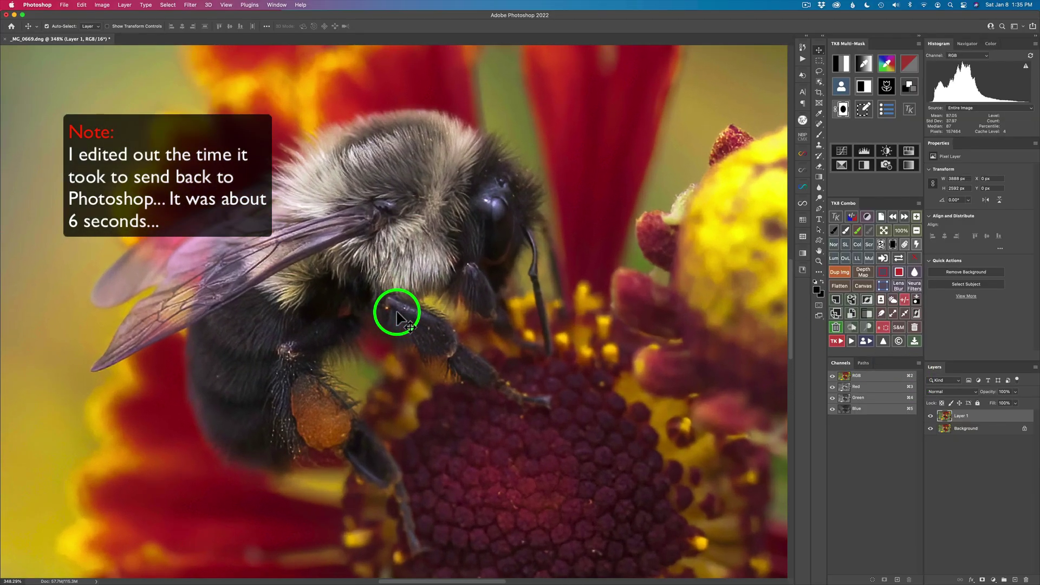
{"action": "left_click", "coordinate": [931, 416]}
{"action": "left_click", "coordinate": [931, 415]}
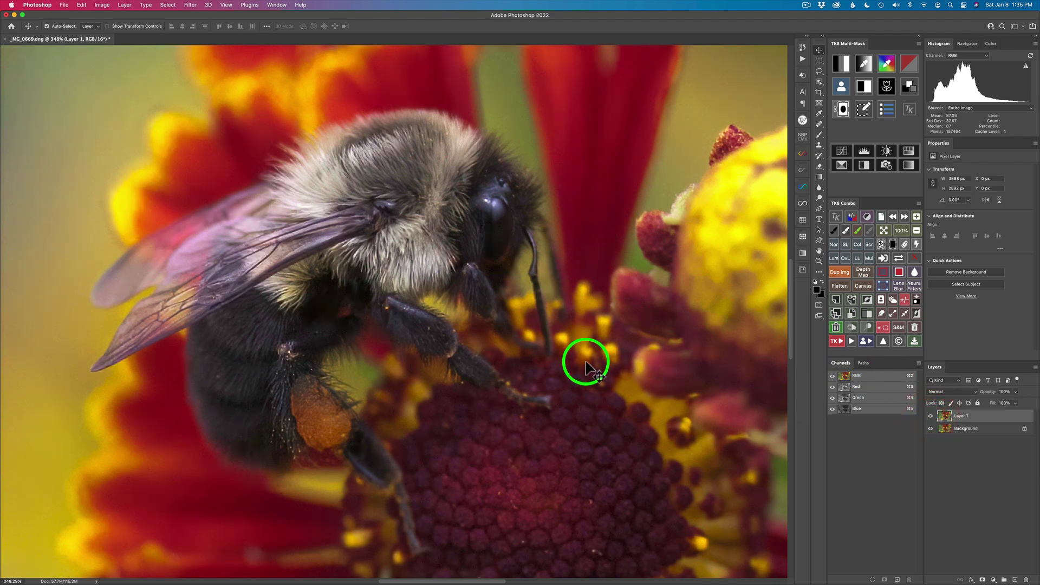
{"action": "key", "text": "super+0"}
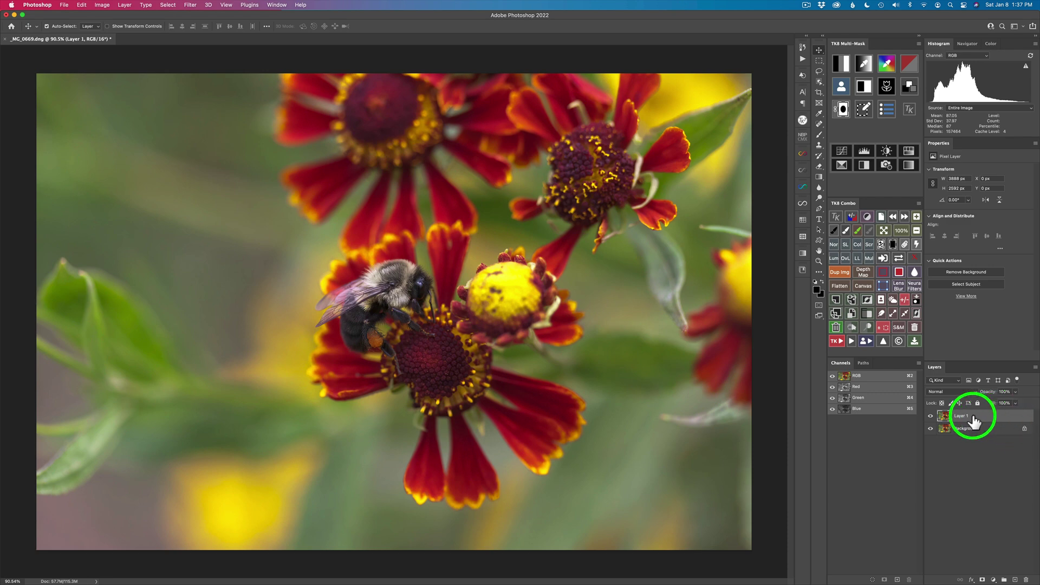
Step: Merge the denoised Layer 1 down into the Background layer
{"action": "right_click", "coordinate": [987, 416]}
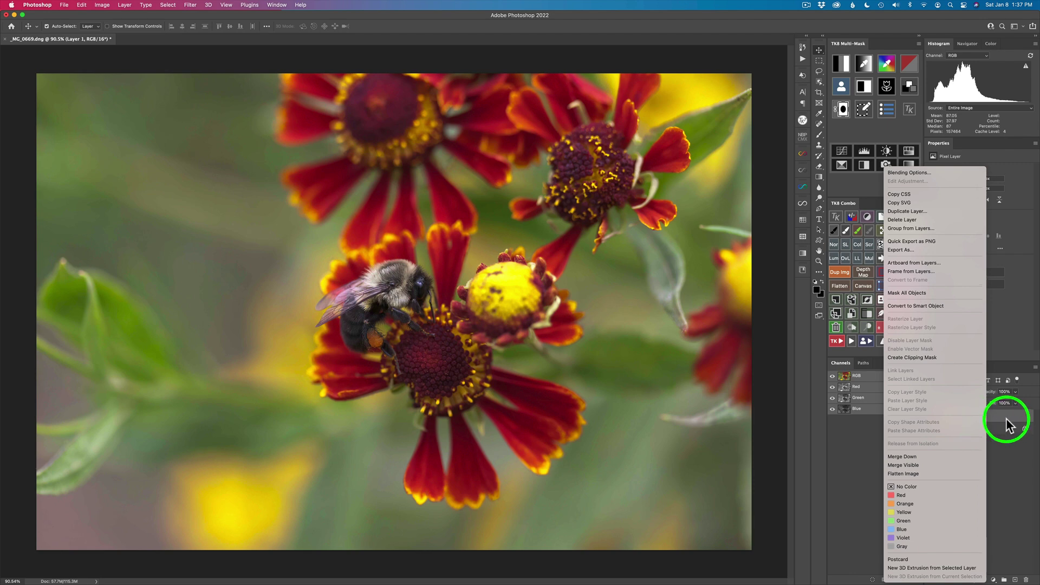
{"action": "left_click", "coordinate": [915, 458]}
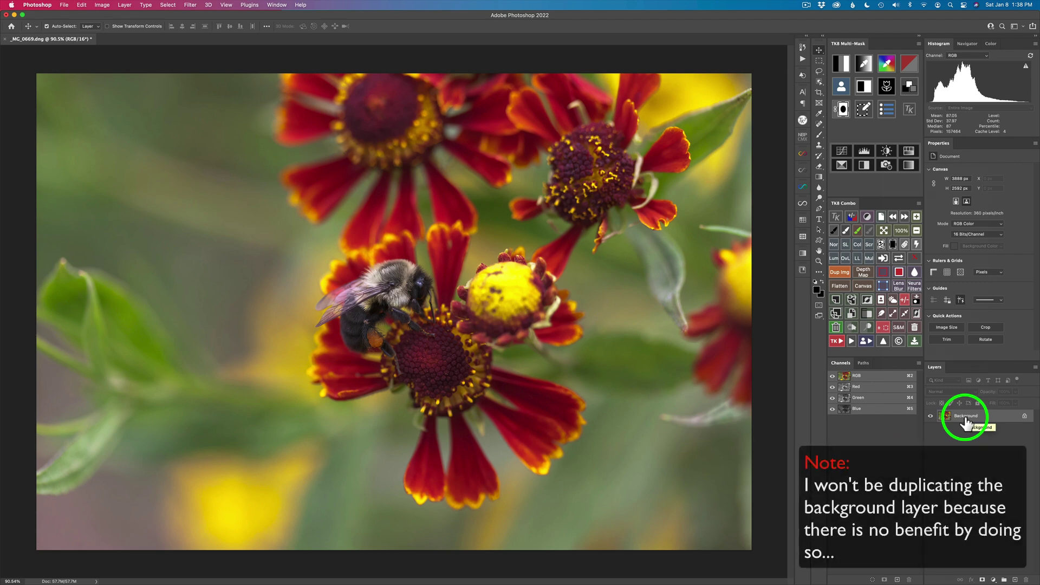
{"action": "left_click_drag", "start_coordinate": [966, 422], "coordinate": [988, 464]}
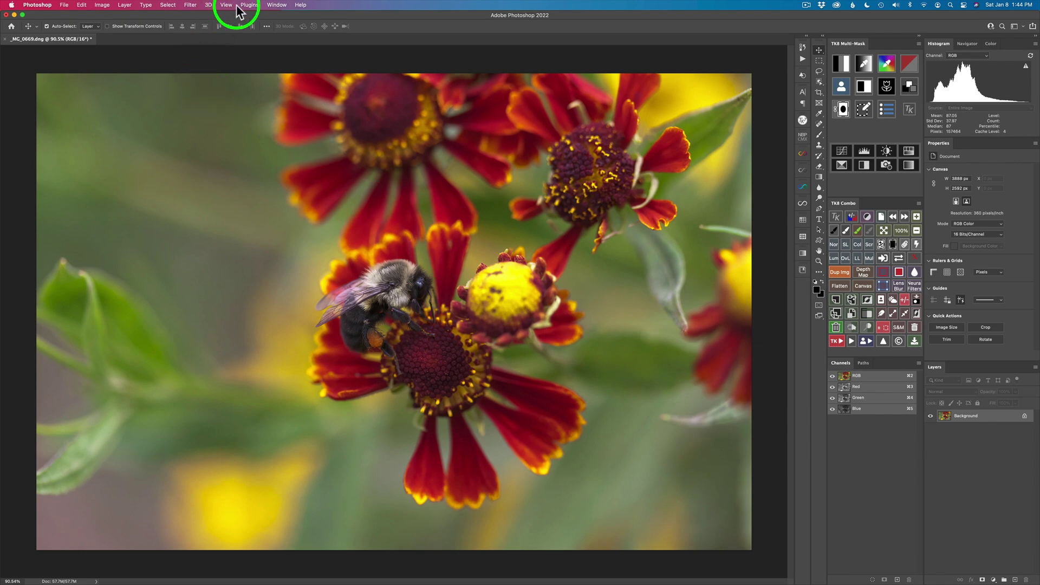
Step: Send the merged image to the Topaz Gigapixel AI plugin
{"action": "left_click", "coordinate": [190, 4]}
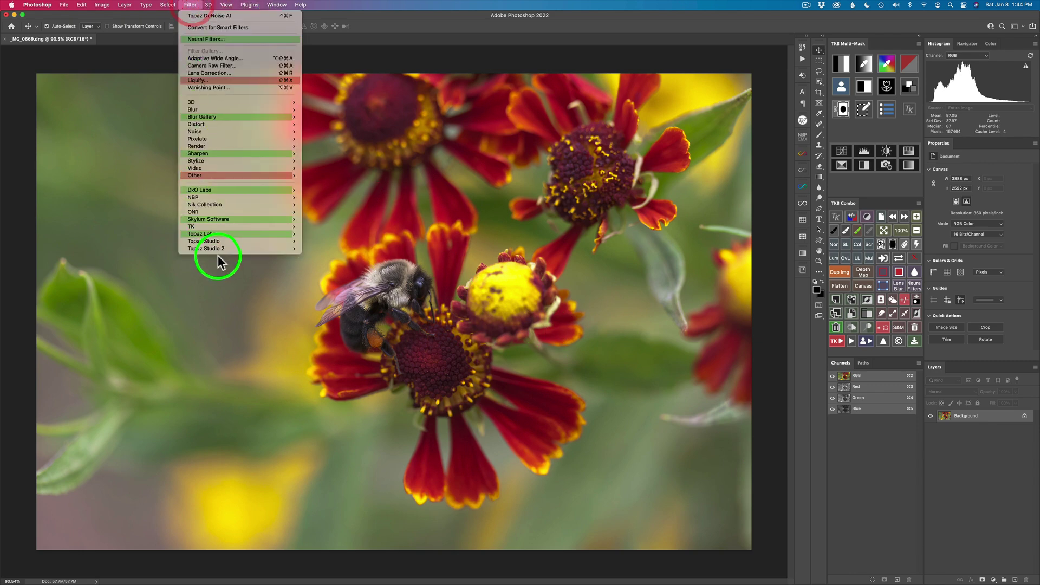
{"action": "left_click", "coordinate": [395, 25]}
{"action": "left_click", "coordinate": [64, 5]}
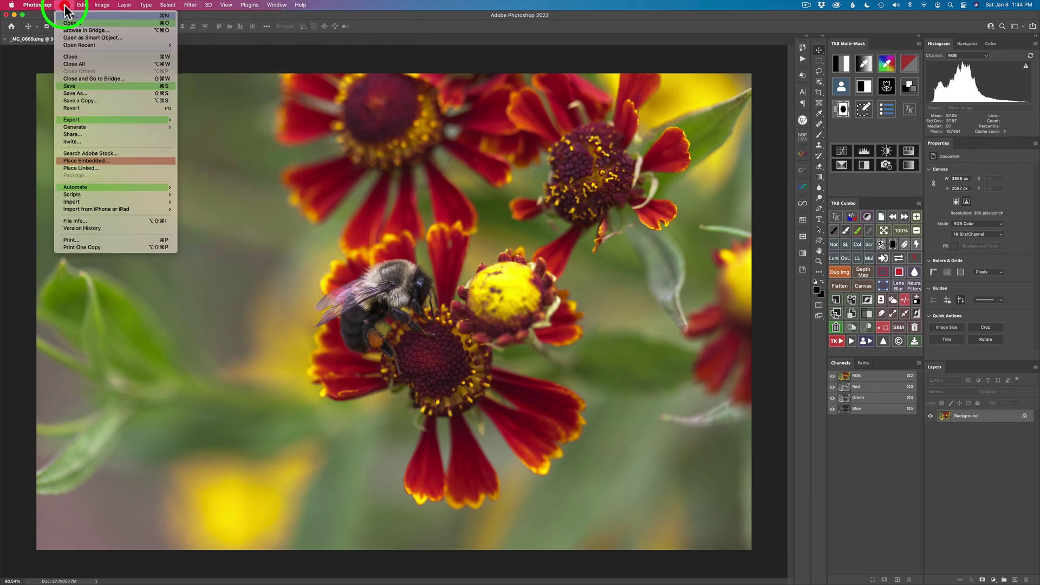
{"action": "mouse_move", "coordinate": [77, 187]}
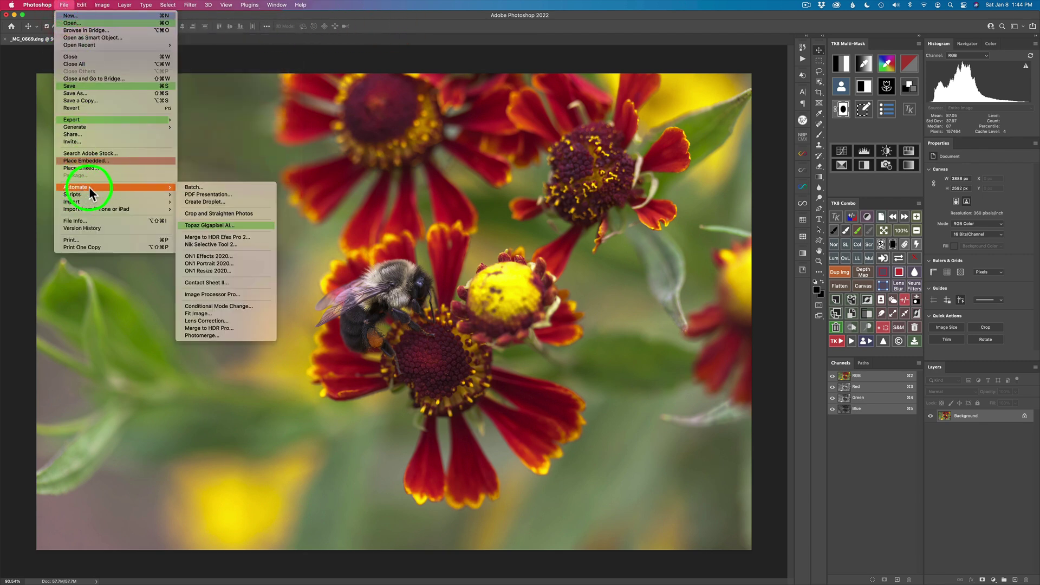
{"action": "left_click", "coordinate": [223, 225]}
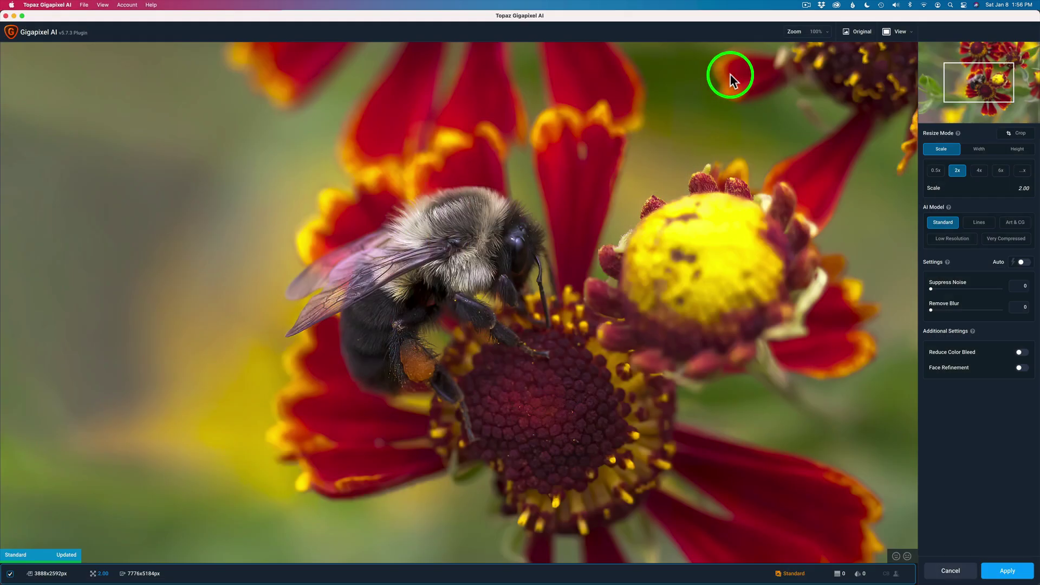
{"action": "left_click", "coordinate": [827, 33]}
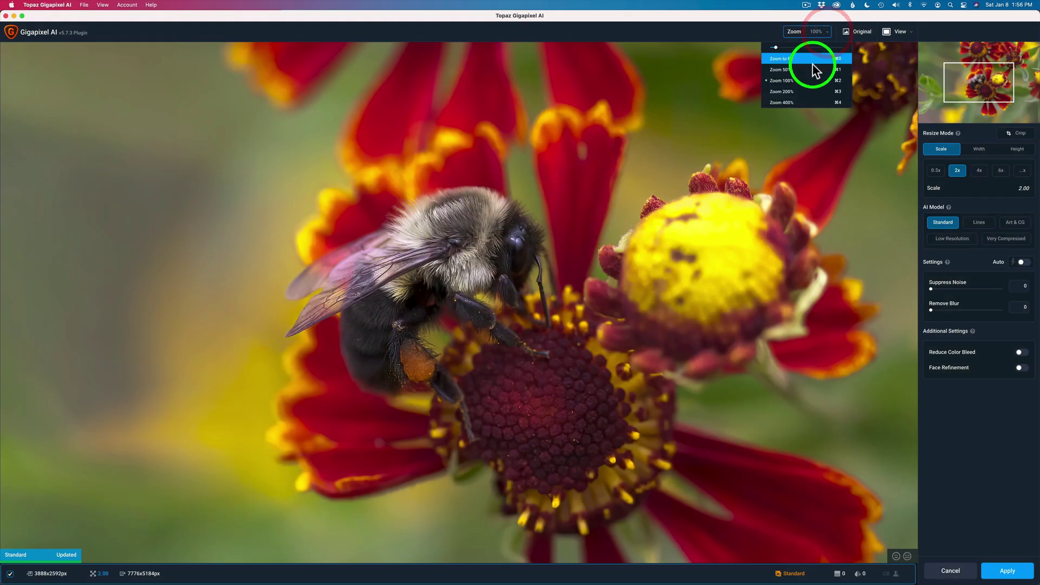
{"action": "left_click", "coordinate": [731, 38]}
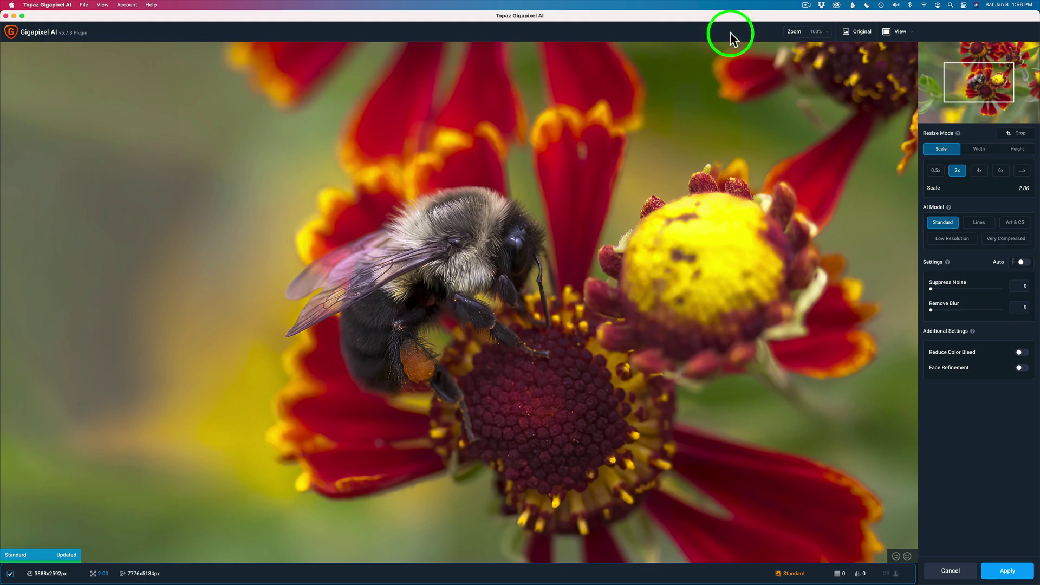
Step: Start cropping the image with the aspect ratio locked to Original
{"action": "left_click", "coordinate": [1021, 135]}
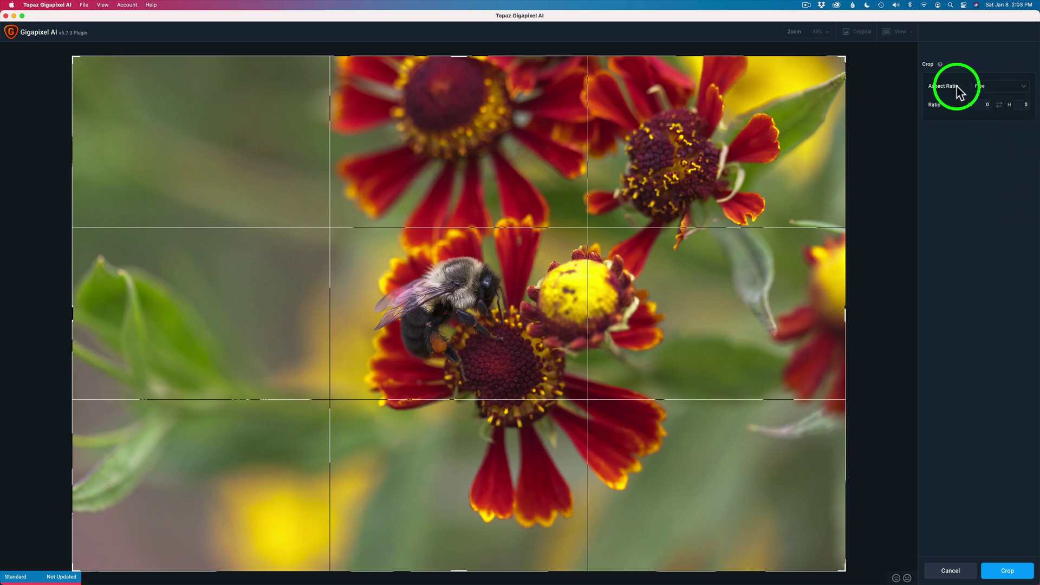
{"action": "left_click", "coordinate": [1022, 92]}
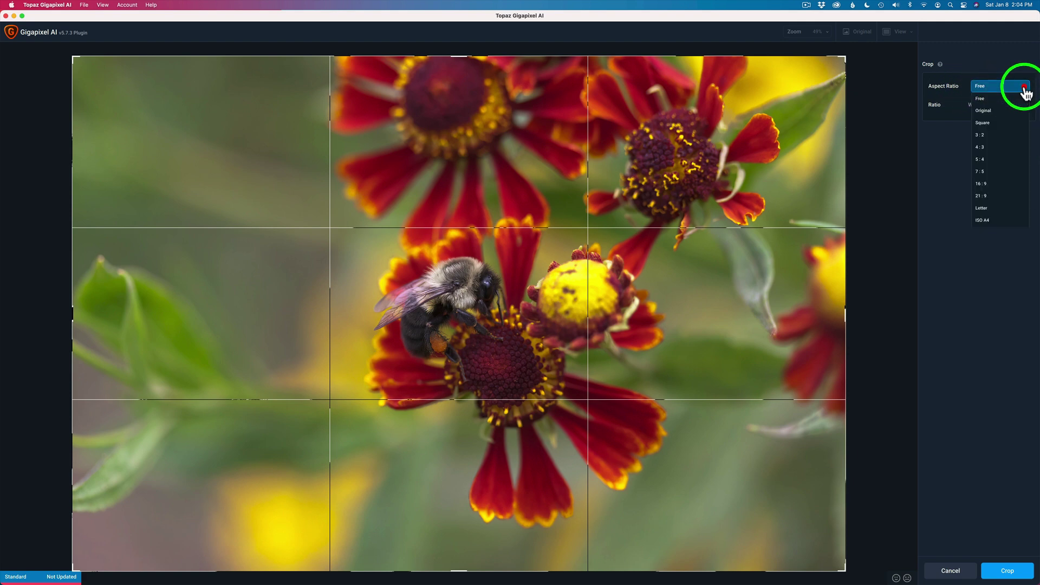
{"action": "left_click", "coordinate": [999, 114]}
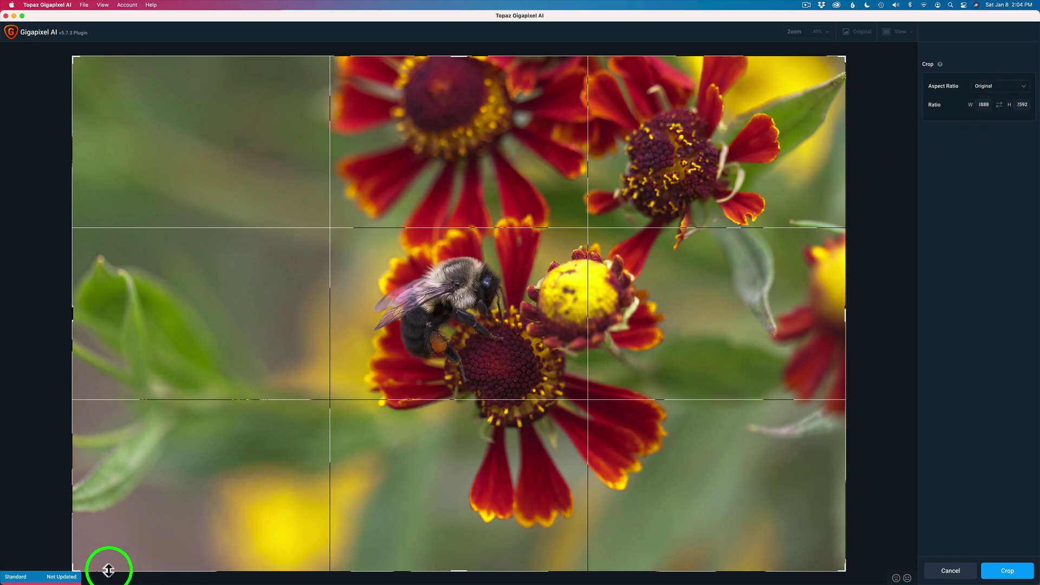
Step: Crop tighter around the bee and central flower, placing the bee near the upper-left thirds intersection with the lower petals fully inside
{"action": "left_click_drag", "start_coordinate": [72, 566], "coordinate": [274, 444]}
{"action": "left_click_drag", "start_coordinate": [587, 399], "coordinate": [567, 499]}
{"action": "left_click_drag", "start_coordinate": [822, 342], "coordinate": [775, 343]}
{"action": "left_click_drag", "start_coordinate": [600, 406], "coordinate": [611, 404]}
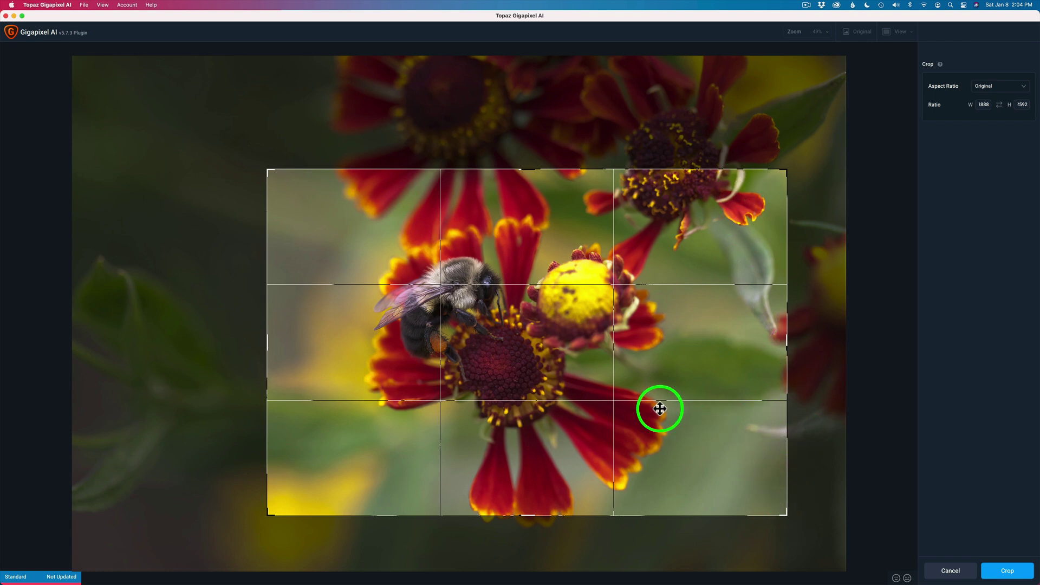
{"action": "left_click_drag", "start_coordinate": [645, 400], "coordinate": [657, 401]}
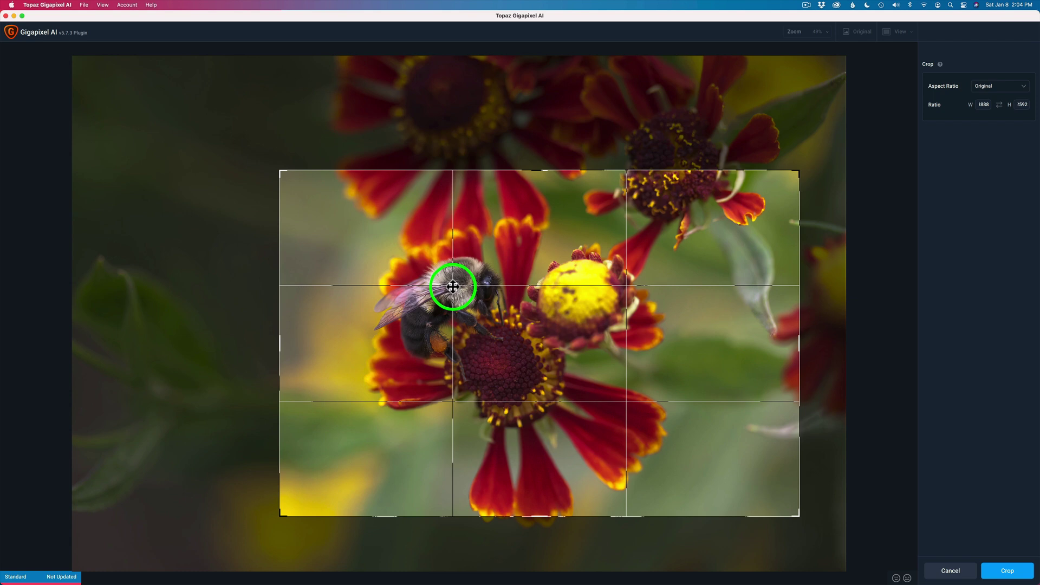
{"action": "left_click_drag", "start_coordinate": [464, 297], "coordinate": [465, 304]}
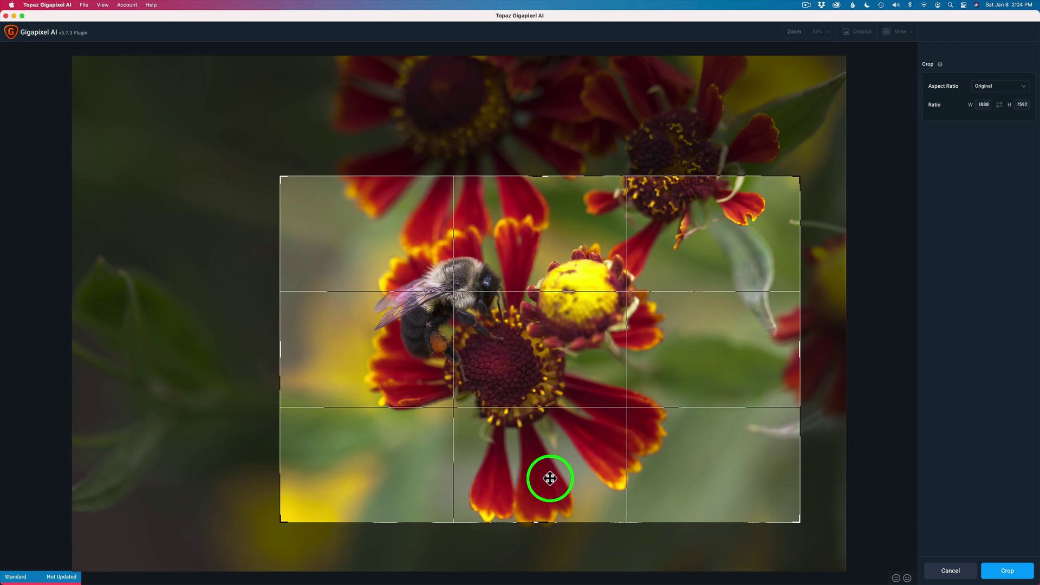
{"action": "left_click_drag", "start_coordinate": [546, 403], "coordinate": [540, 445]}
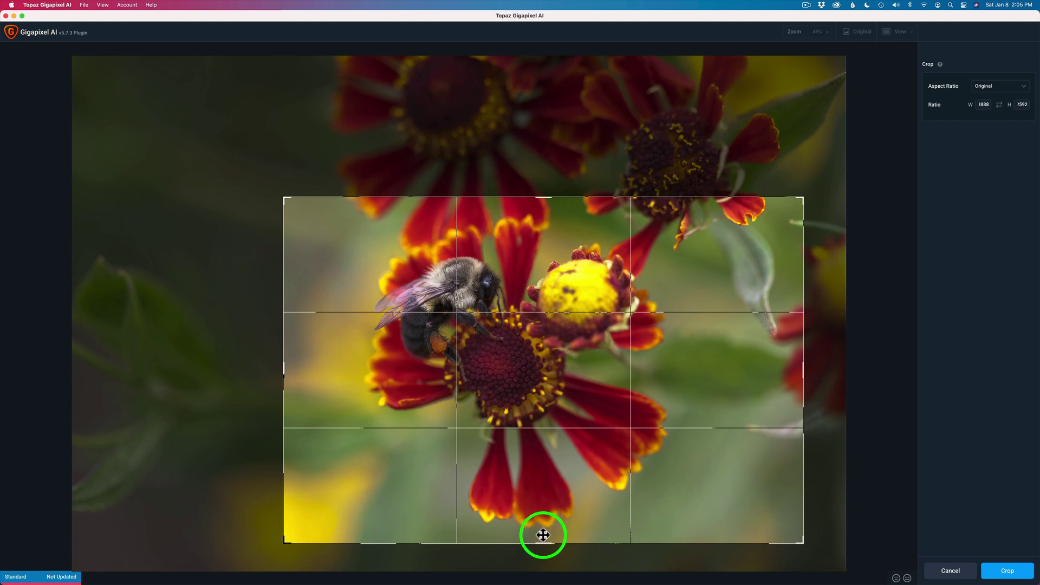
{"action": "left_click_drag", "start_coordinate": [542, 479], "coordinate": [545, 481]}
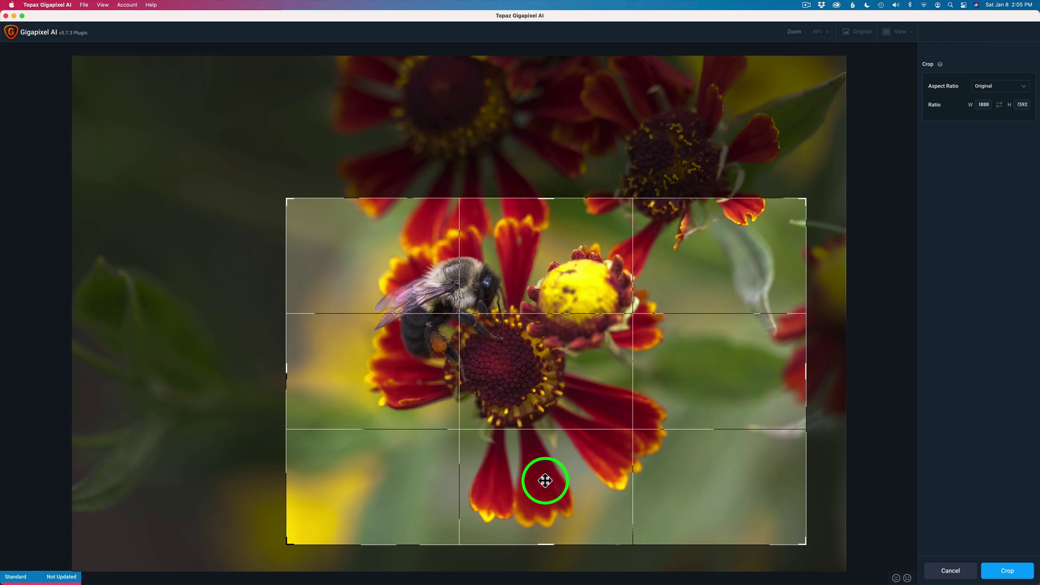
{"action": "left_click", "coordinate": [1016, 573]}
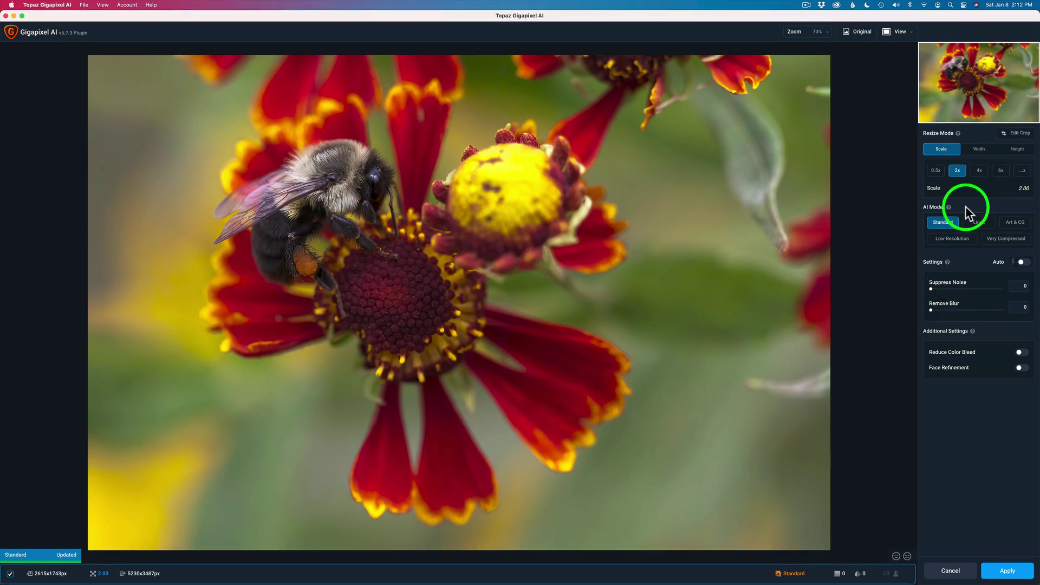
Step: Zoom to 200% on the bee and compare the enlarged preview with the original
{"action": "left_click", "coordinate": [828, 35]}
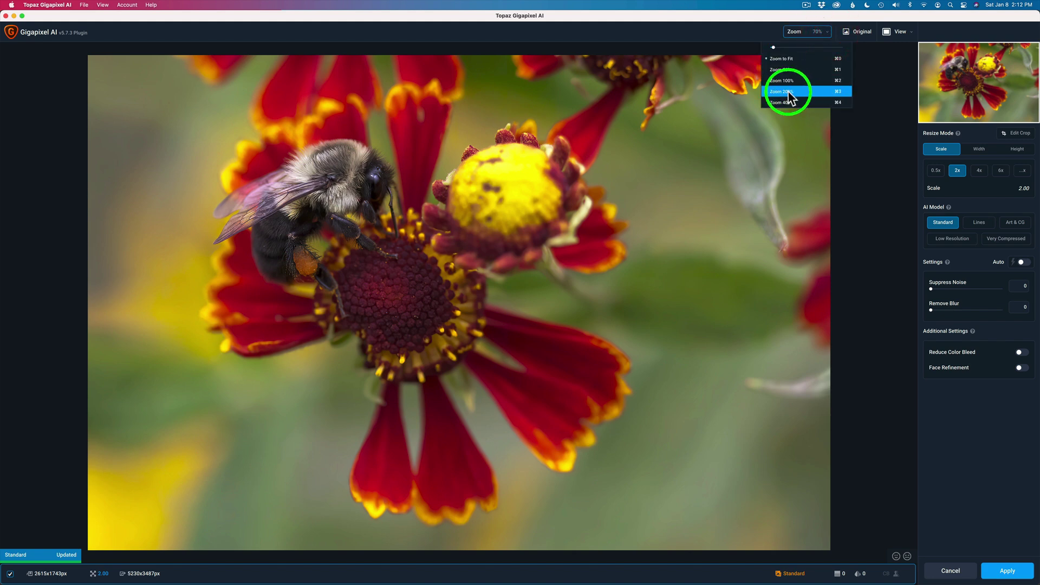
{"action": "left_click", "coordinate": [788, 96]}
{"action": "left_click_drag", "start_coordinate": [323, 179], "coordinate": [731, 422]}
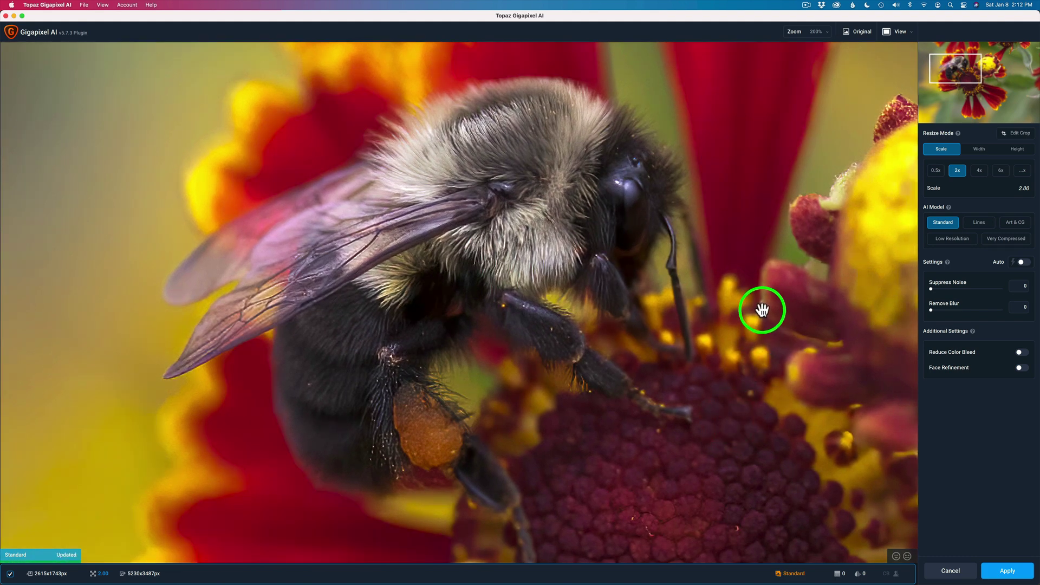
{"action": "left_click", "coordinate": [732, 155]}
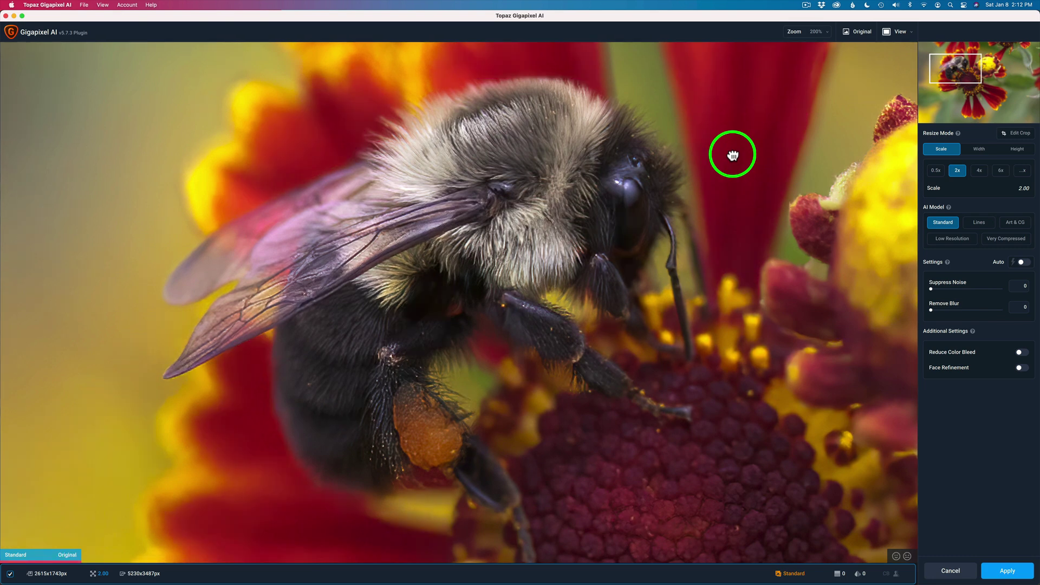
{"action": "left_click", "coordinate": [732, 155]}
{"action": "left_click", "coordinate": [733, 155]}
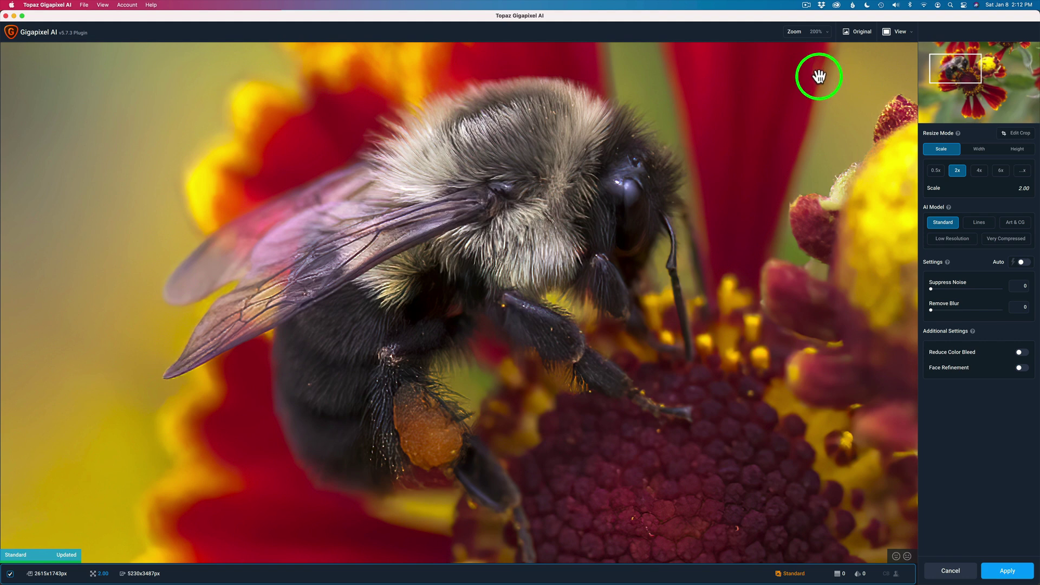
Step: Switch the preview to Split View and turn on Auto for the noise and blur settings
{"action": "left_click", "coordinate": [901, 34]}
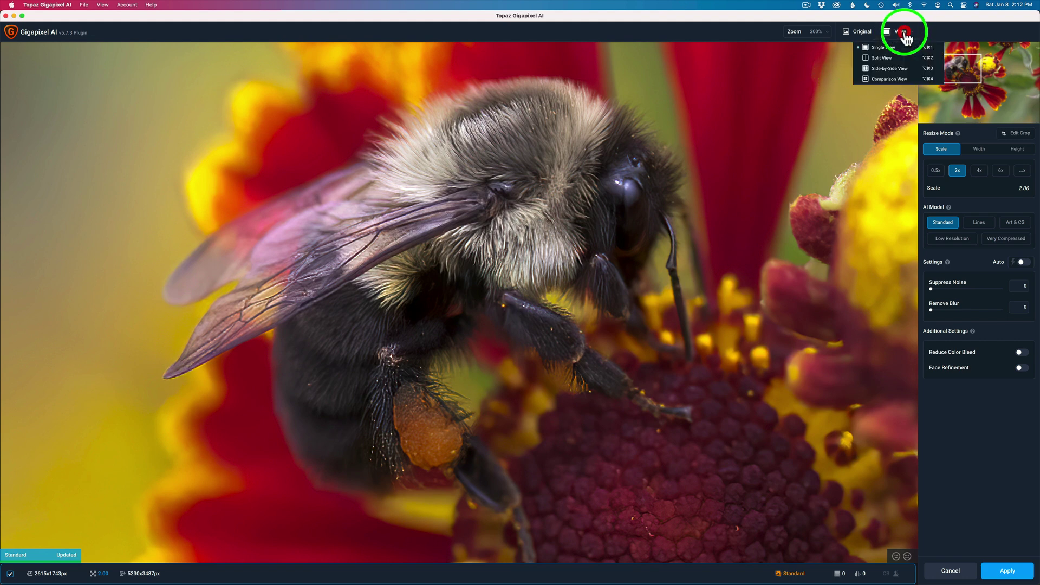
{"action": "left_click", "coordinate": [883, 58]}
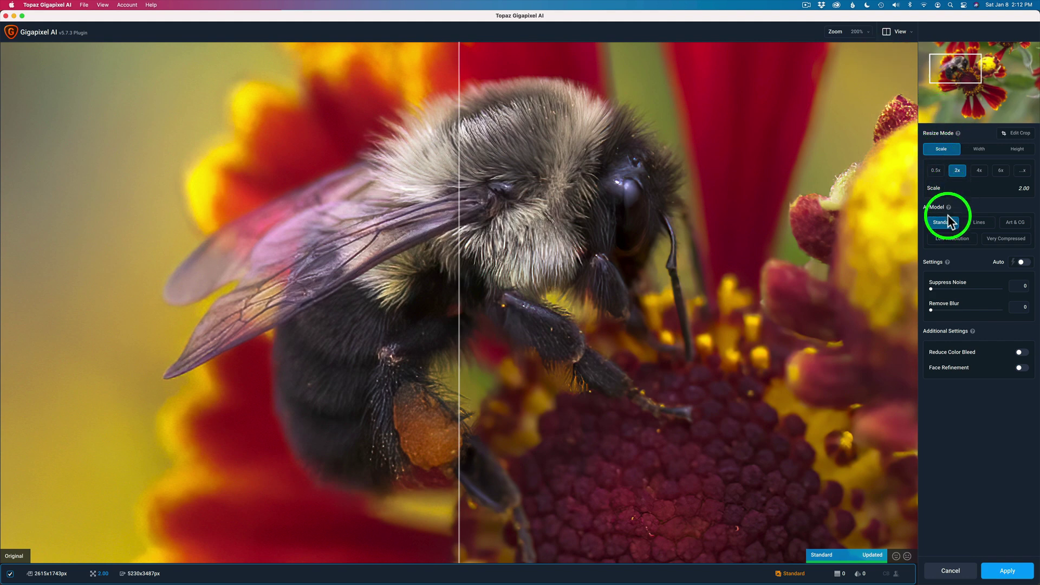
{"action": "left_click", "coordinate": [1021, 263]}
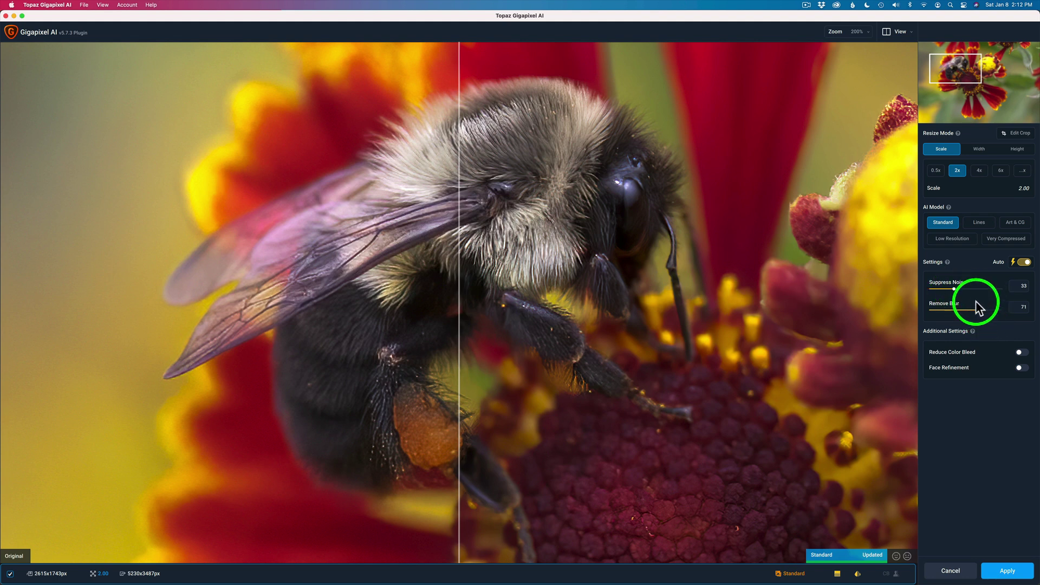
Step: Set both Suppress Noise and Remove Blur to 0 for the 2x enlargement
{"action": "left_click_drag", "start_coordinate": [952, 291], "coordinate": [928, 293]}
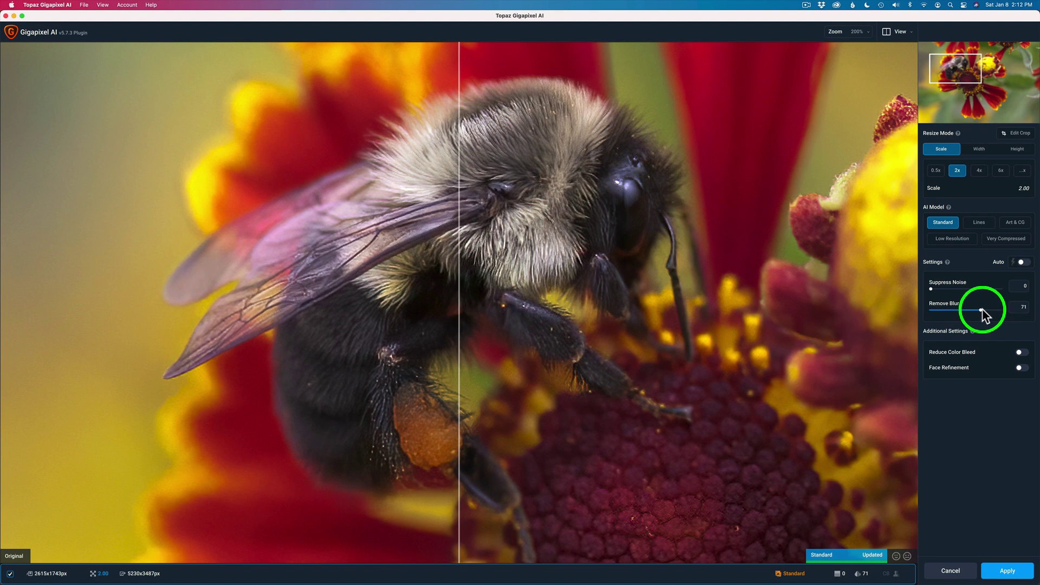
{"action": "left_click_drag", "start_coordinate": [981, 311], "coordinate": [928, 311]}
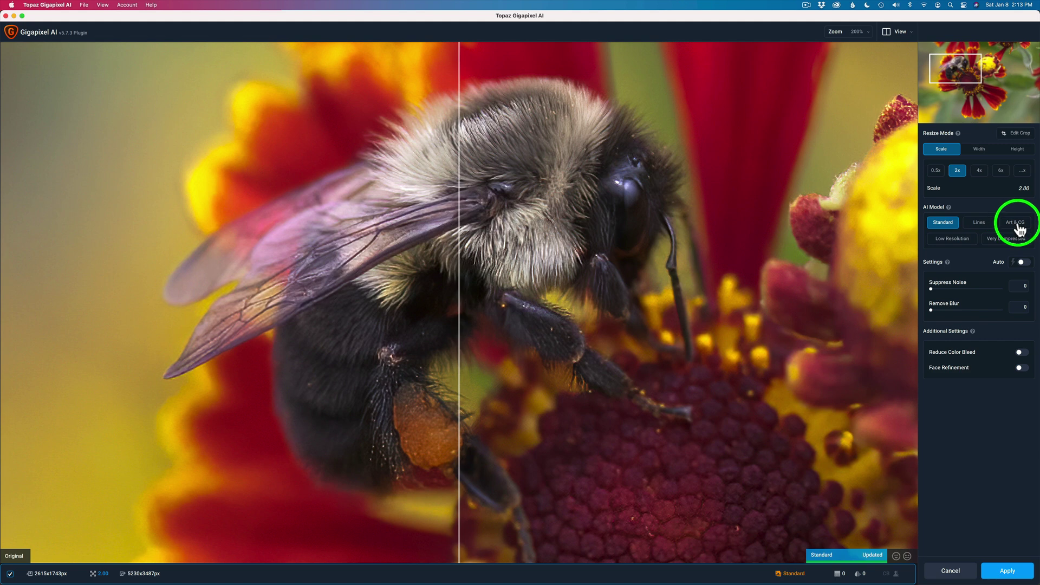
Step: Preview the bee with the Low Resolution and Very Compressed AI models and switch back to Standard
{"action": "left_click", "coordinate": [954, 239]}
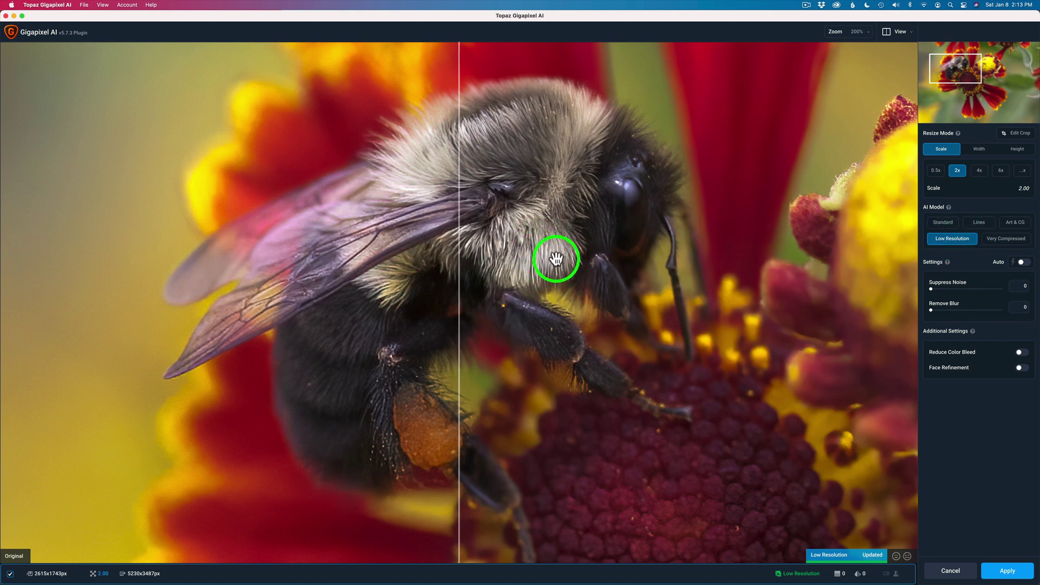
{"action": "left_click", "coordinate": [1007, 239]}
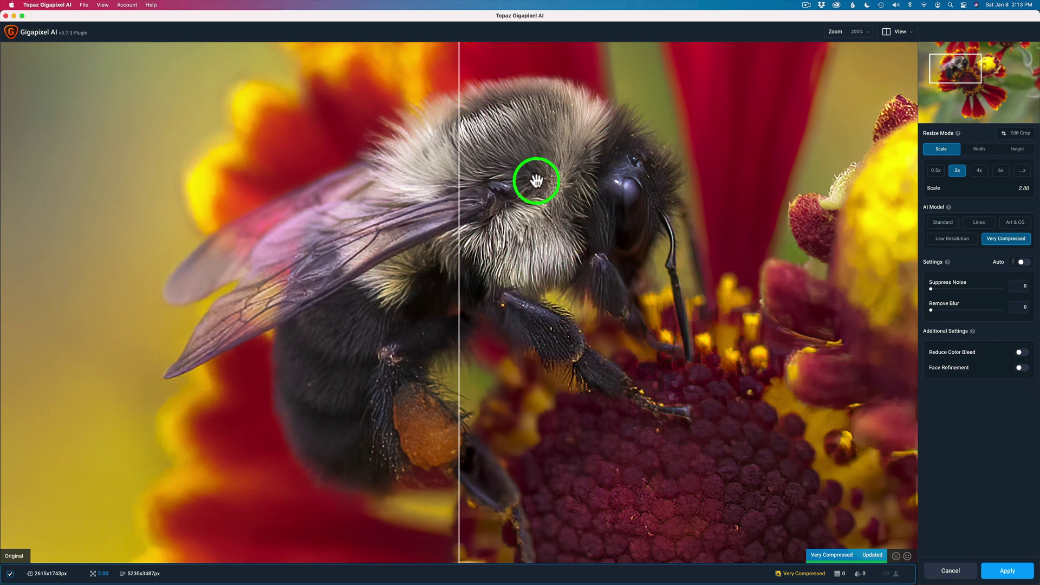
{"action": "left_click", "coordinate": [945, 224]}
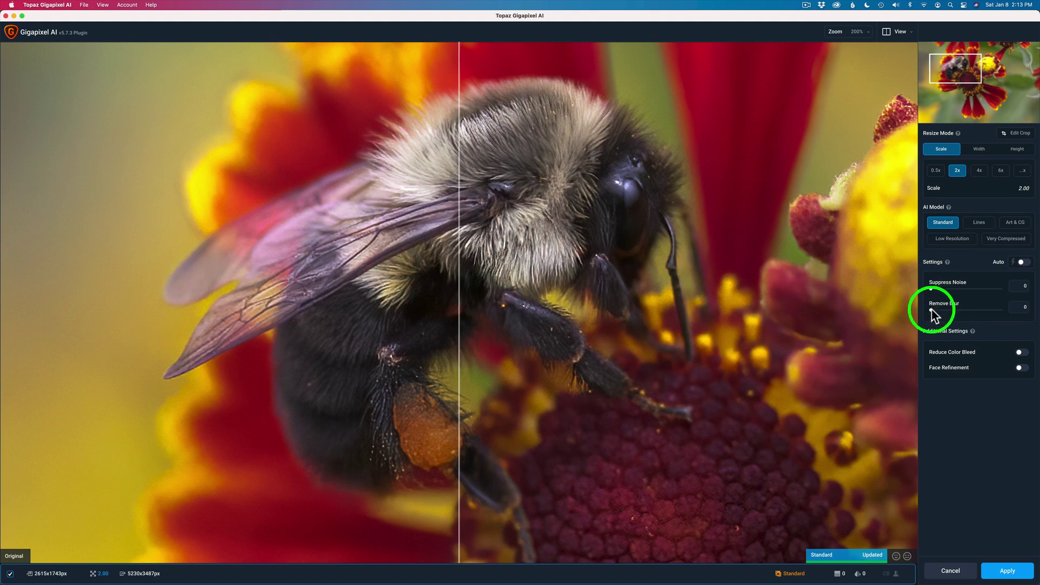
Step: Set Remove Blur to 11, compare more of the bee in the split preview, and apply the enlargement
{"action": "left_click_drag", "start_coordinate": [931, 309], "coordinate": [935, 310]}
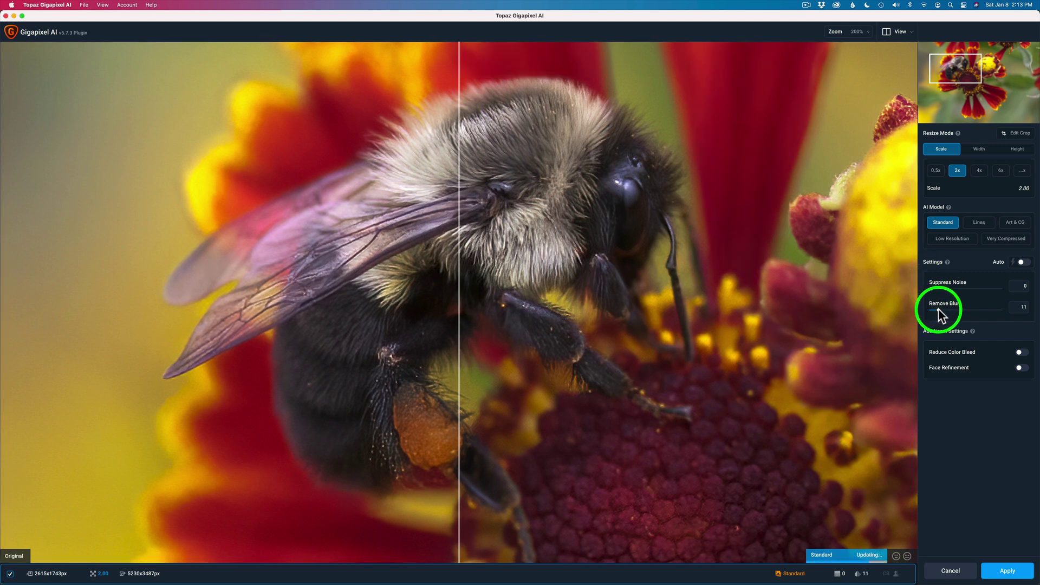
{"action": "left_click", "coordinate": [938, 308]}
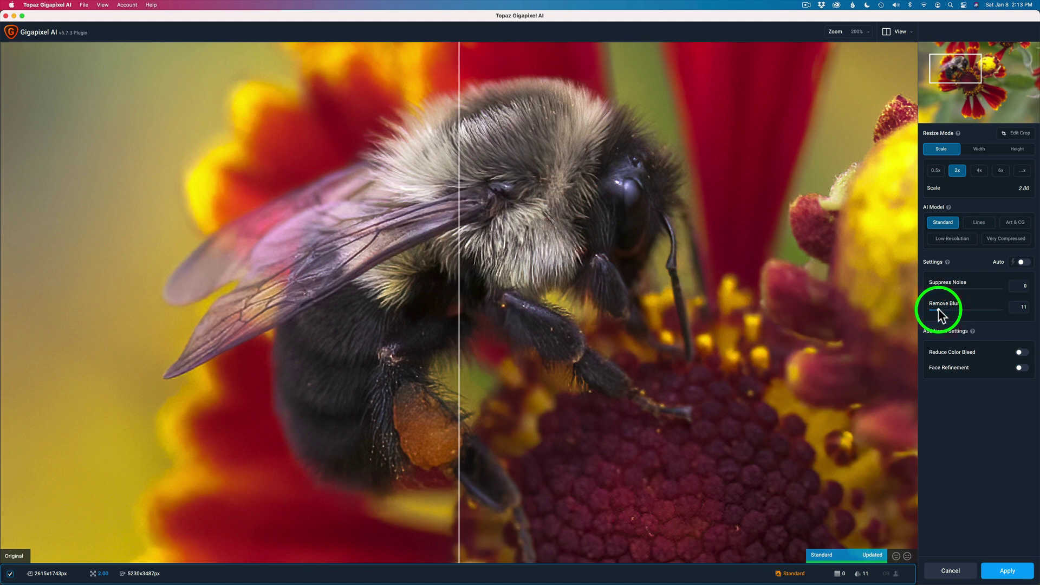
{"action": "left_click_drag", "start_coordinate": [470, 252], "coordinate": [319, 216]}
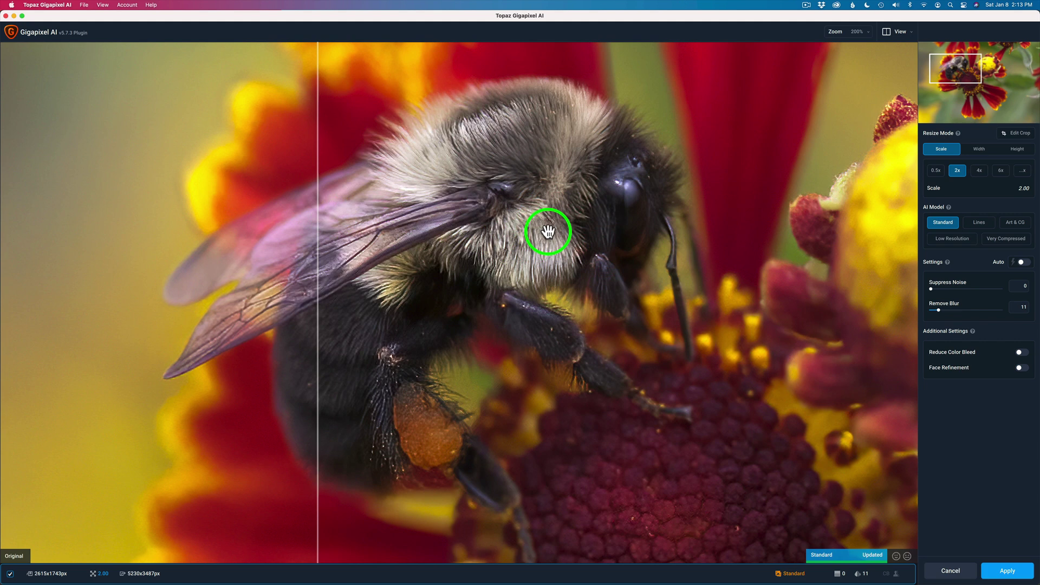
{"action": "left_click", "coordinate": [1010, 574]}
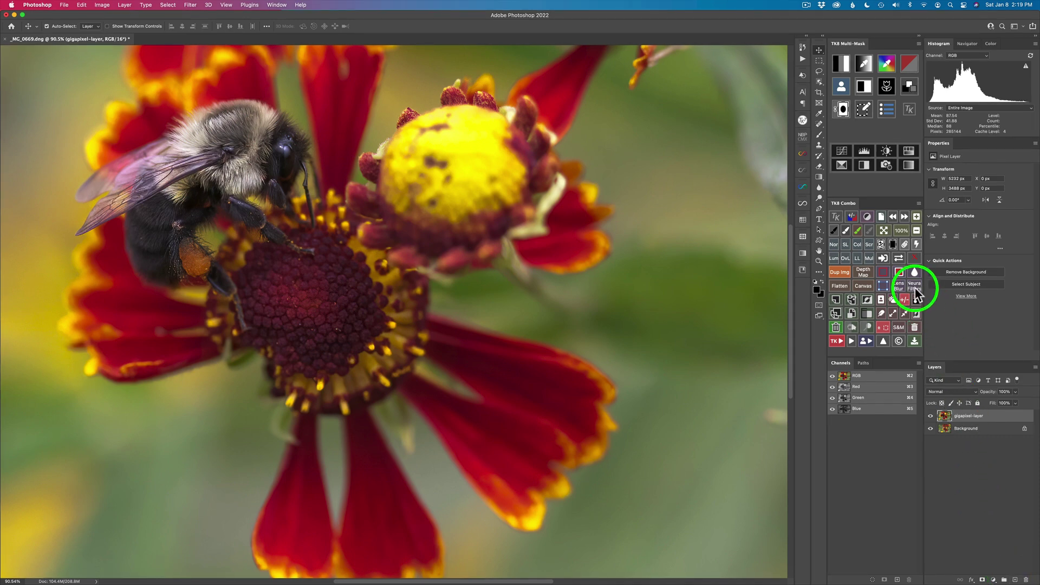
Step: Fit the image in Photoshop's view and toggle the gigapixel-layer's visibility to compare it with the Background
{"action": "left_click", "coordinate": [885, 230]}
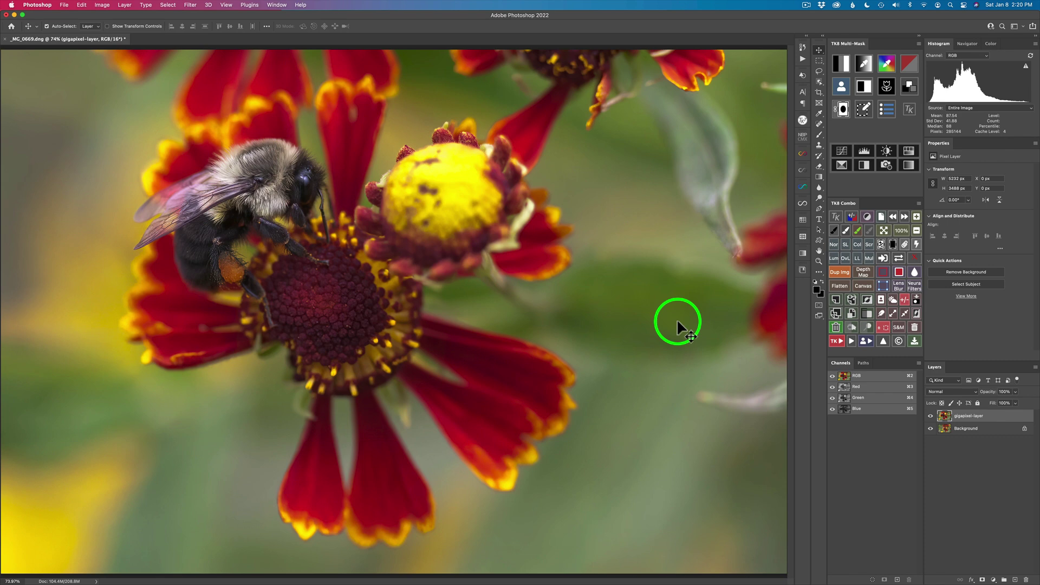
{"action": "left_click", "coordinate": [931, 415]}
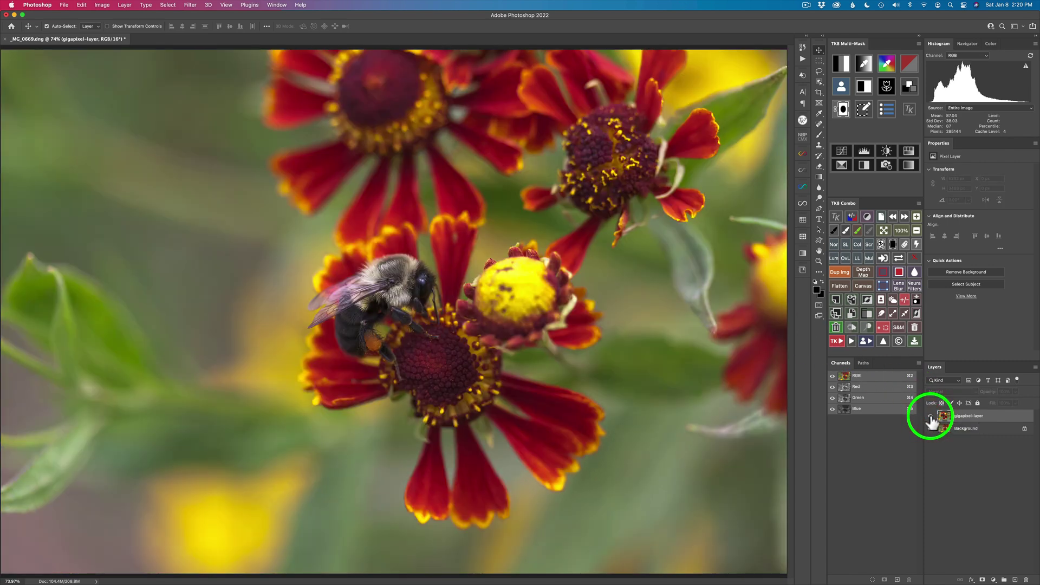
{"action": "left_click", "coordinate": [931, 417]}
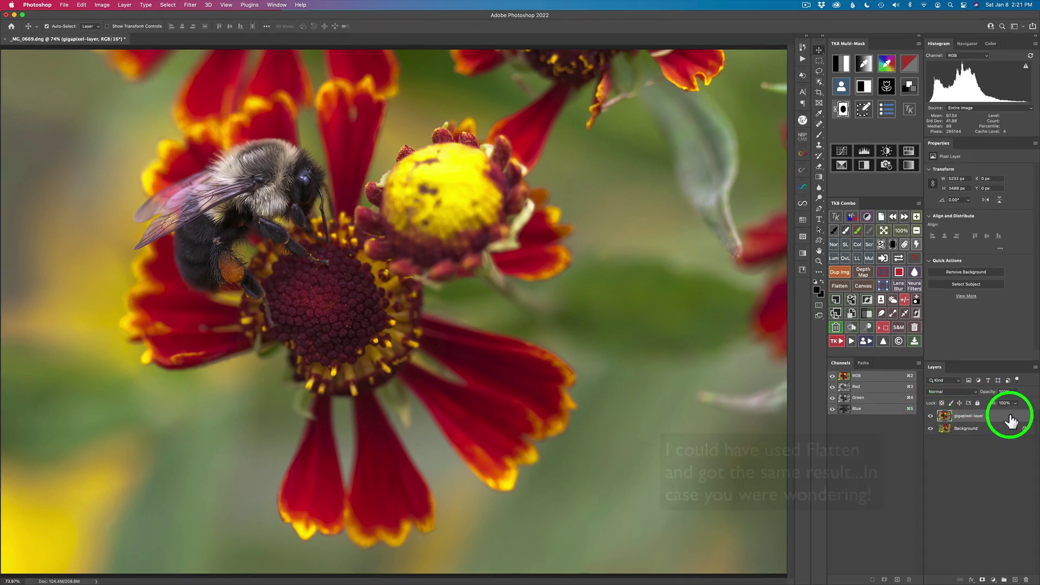
Step: Merge the gigapixel-layer down into the Background layer
{"action": "right_click", "coordinate": [1011, 420]}
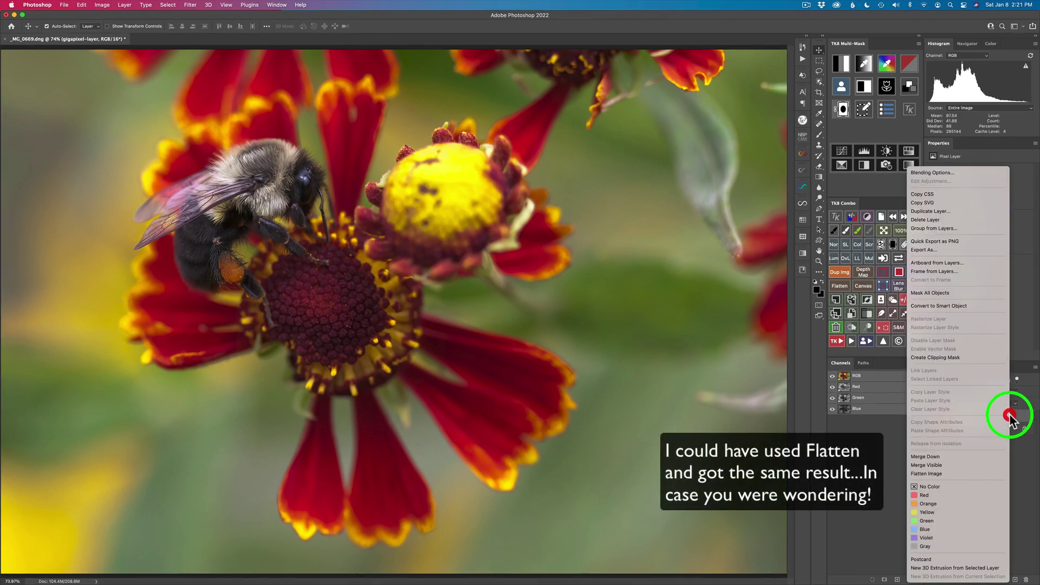
{"action": "left_click", "coordinate": [961, 458]}
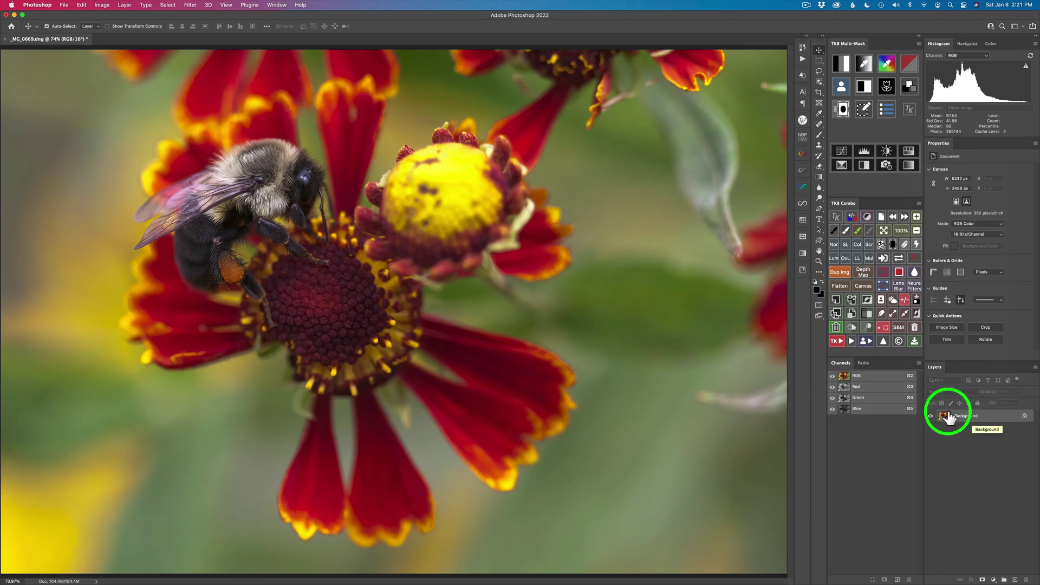
Step: Check the merged image's dimensions and resolution with Image Size
{"action": "left_click", "coordinate": [101, 6]}
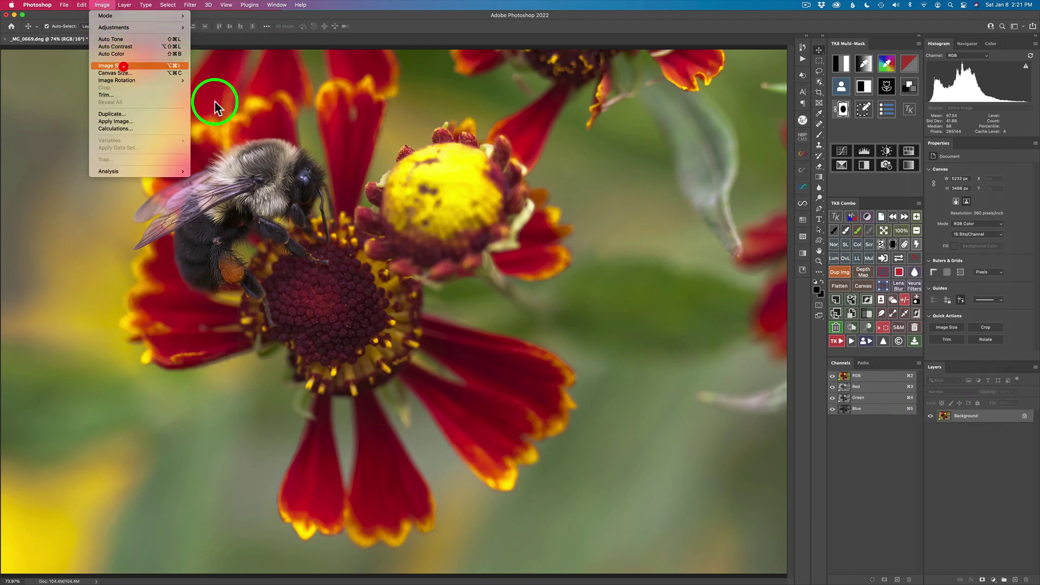
{"action": "left_click", "coordinate": [116, 65]}
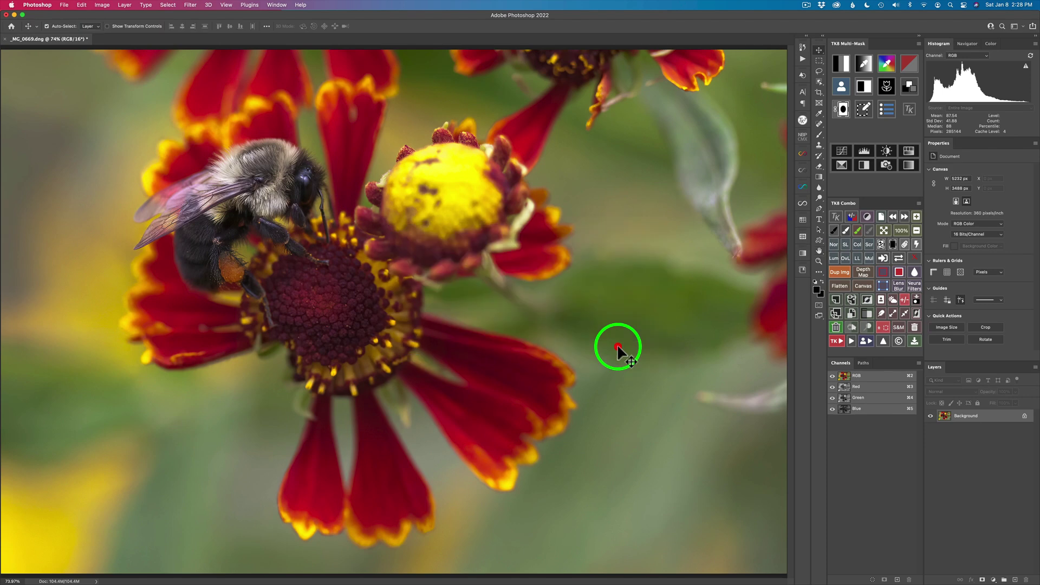
{"action": "left_click", "coordinate": [618, 347]}
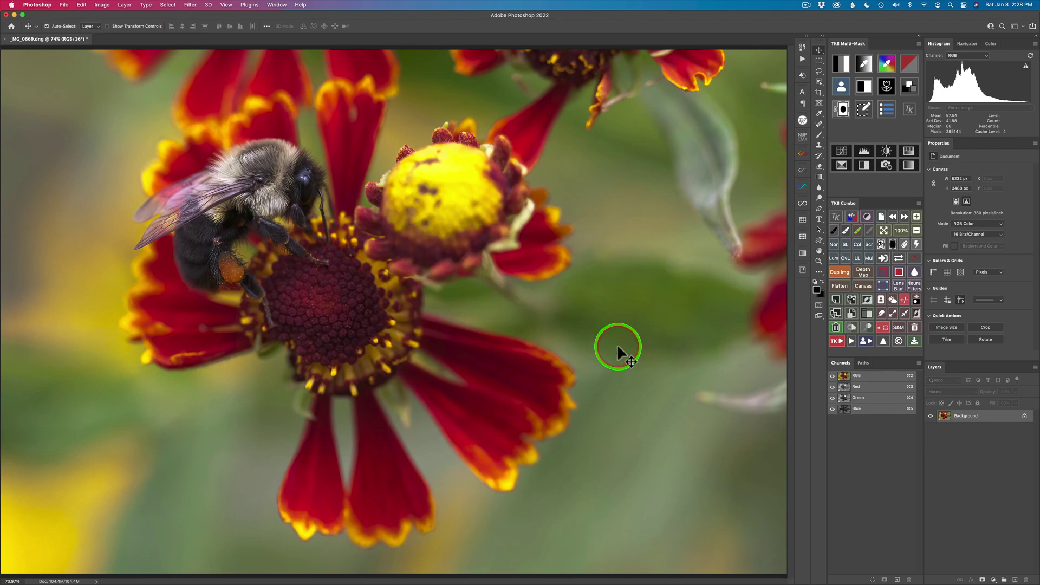